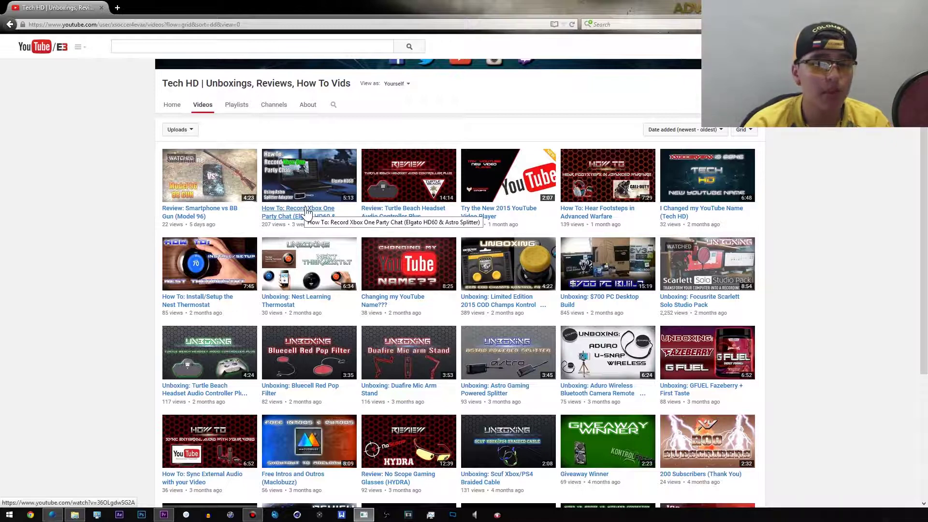
- Open the Record Xbox One Party Chat video, then the 'Try something new!' TestTube page
left_click(308, 210)
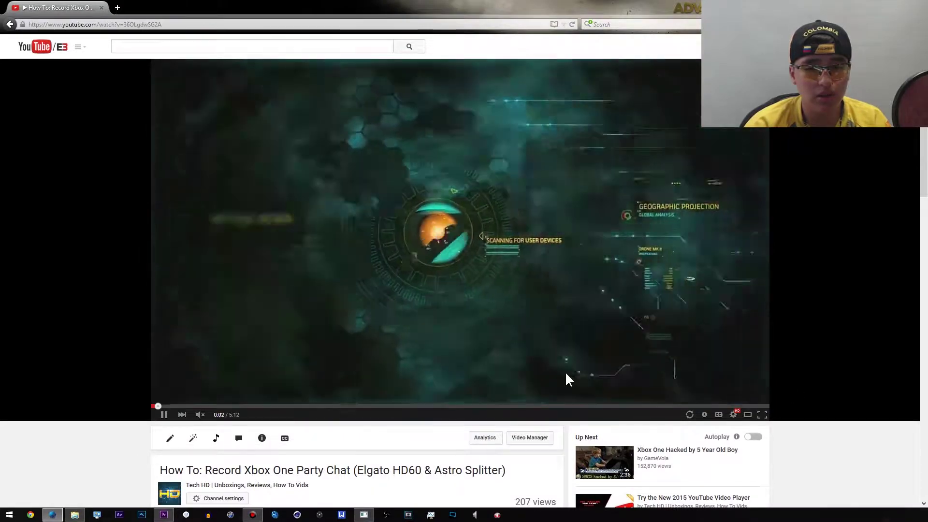
scroll(780, 350, "down", 3)
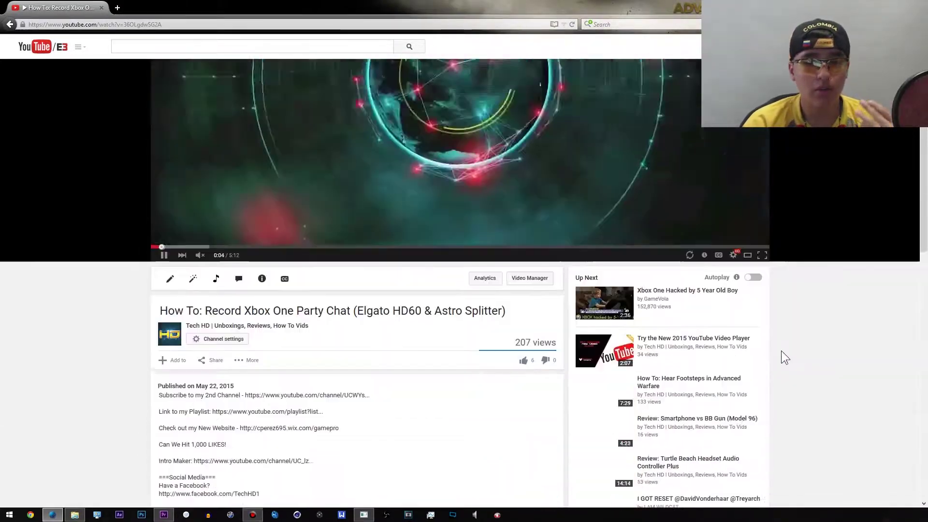
scroll(781, 376, "down", 4)
scroll(781, 394, "down", 5)
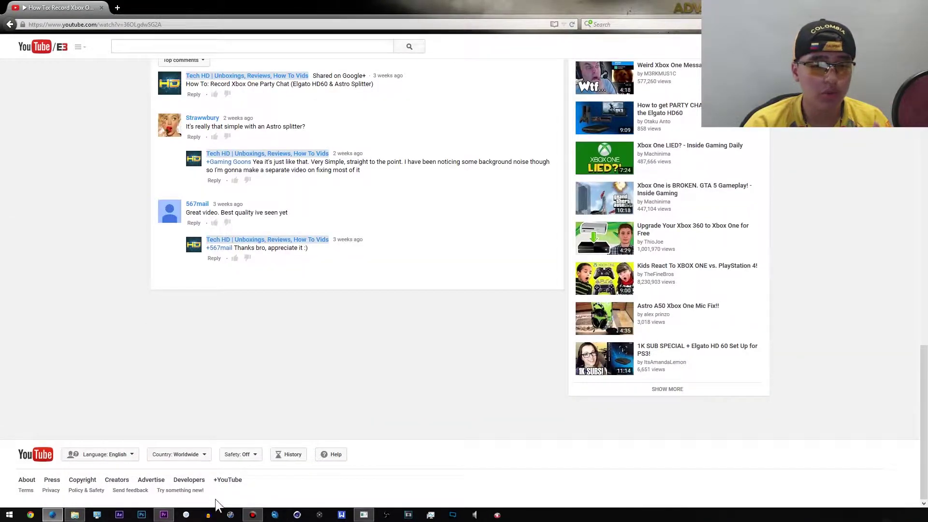
left_click(170, 490)
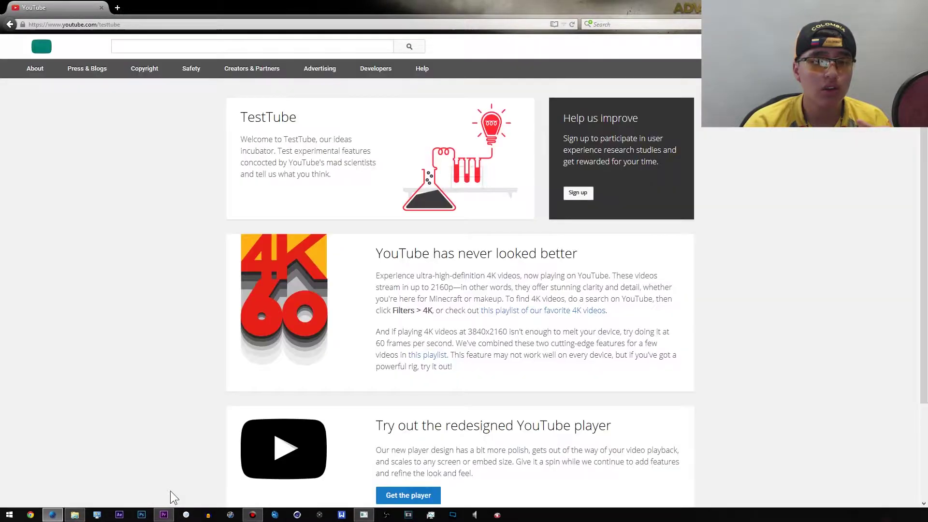
scroll(398, 404, "down", 2)
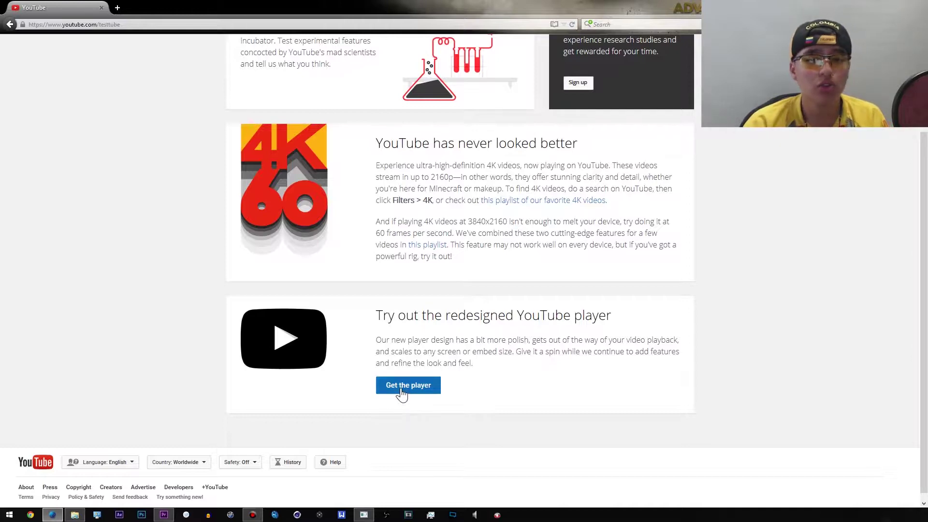
- Enable the redesigned YouTube player with 'Get the player' on TestTube
left_click(402, 388)
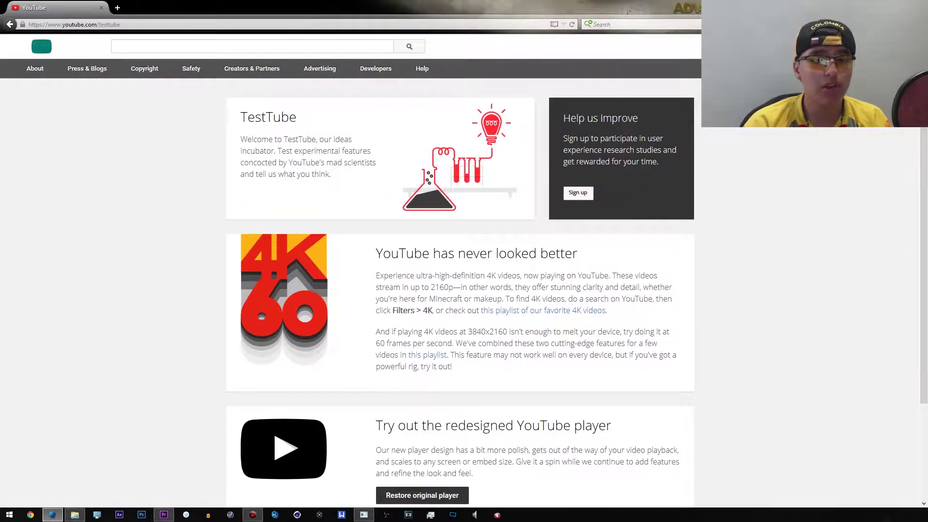
scroll(447, 484, "down", 1)
scroll(356, 369, "down", 1)
scroll(218, 233, "up", 2)
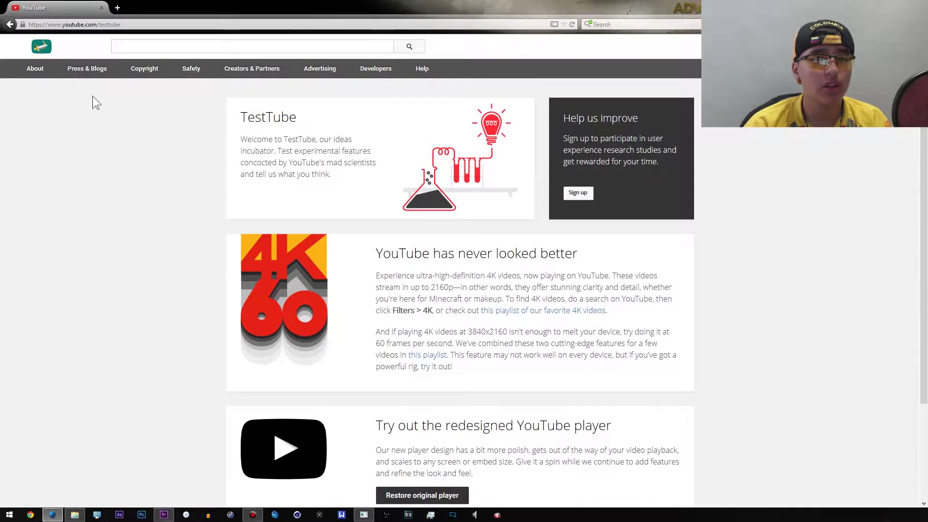
right_click(10, 24)
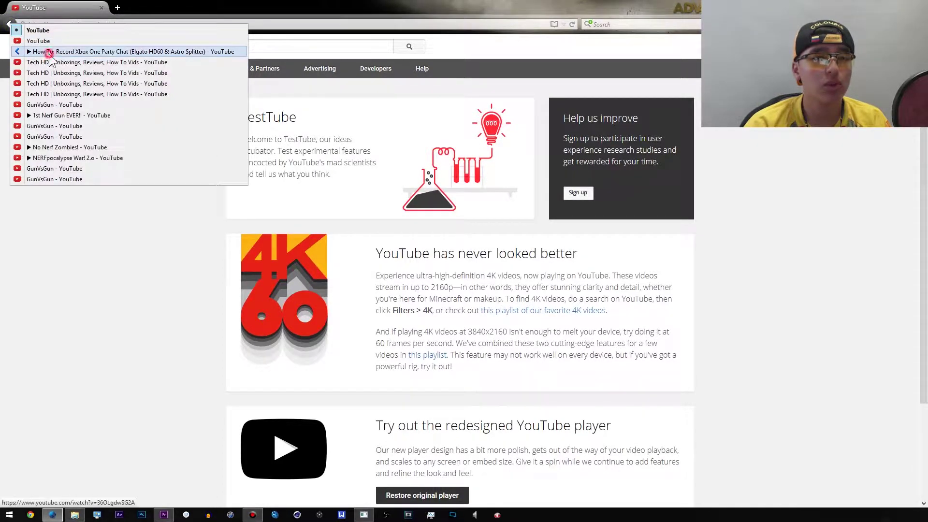
- Go back to the Xbox One Party Chat video and switch the player to theatre mode
left_click(48, 53)
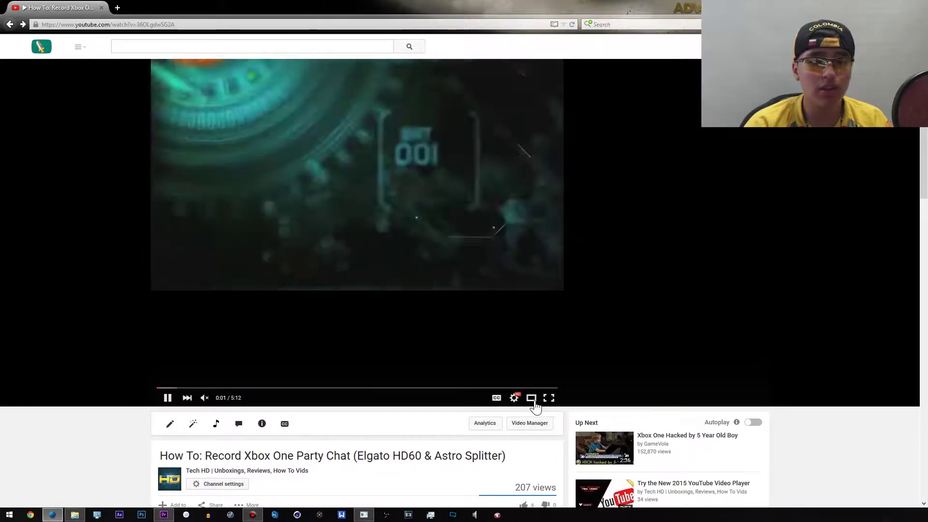
left_click(531, 402)
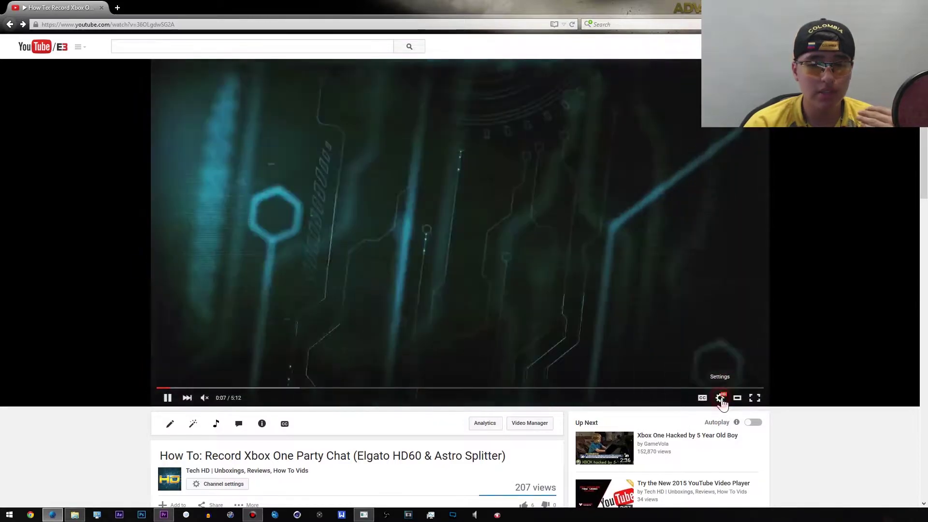
left_click(721, 401)
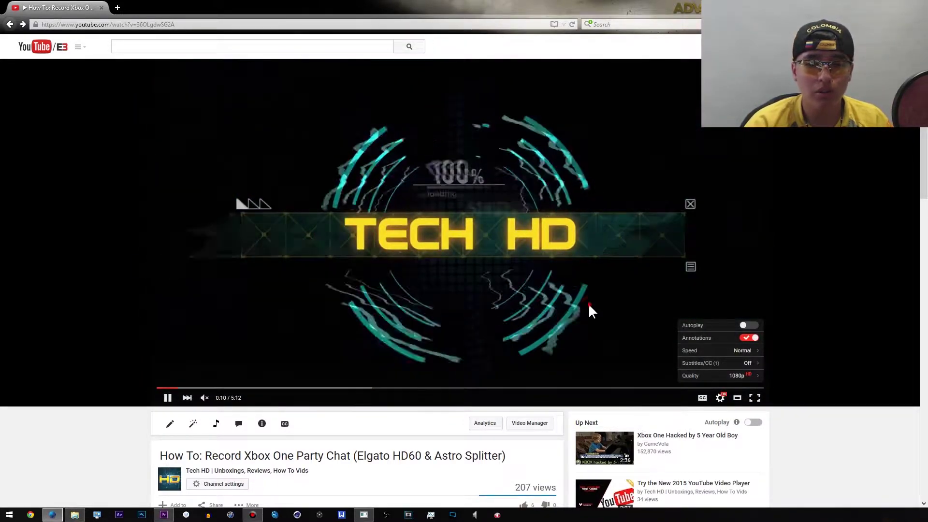
- Pause the video at 0:13 and check the quality options, keeping 1080p
left_click(588, 303)
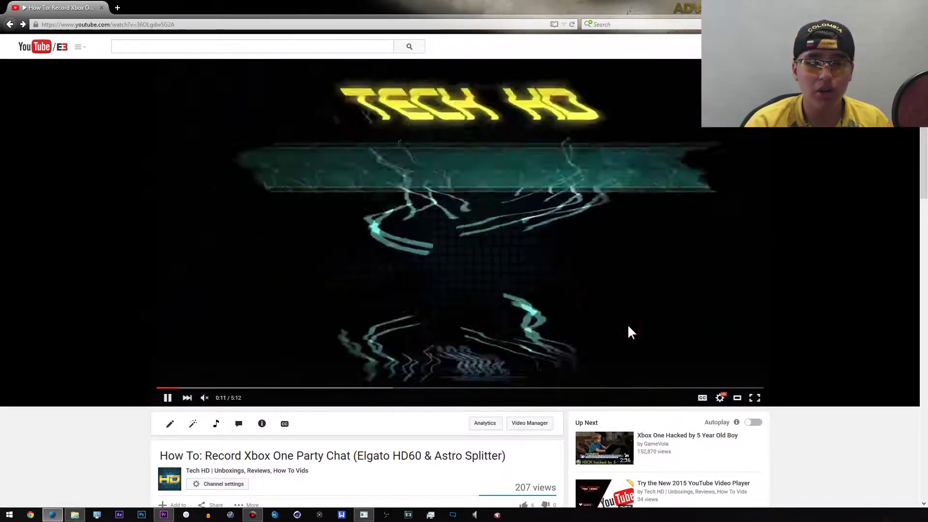
left_click(650, 308)
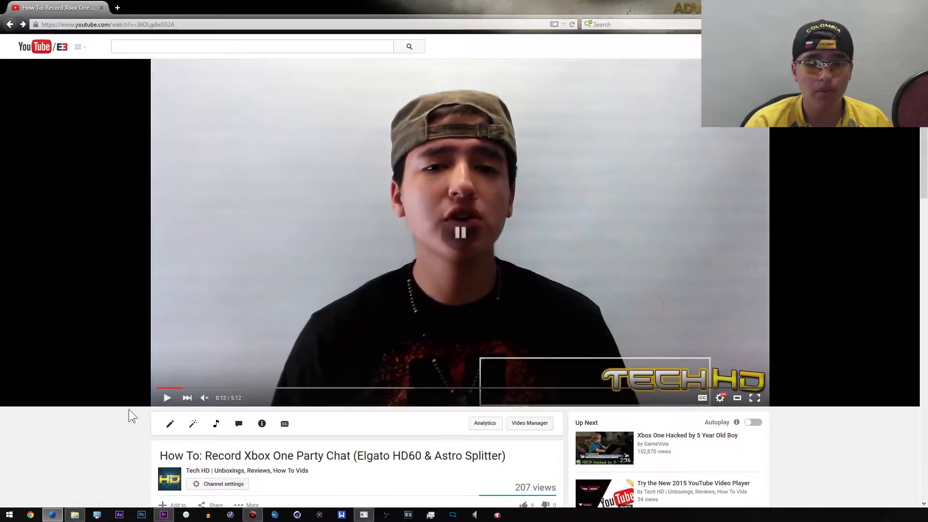
left_click(721, 399)
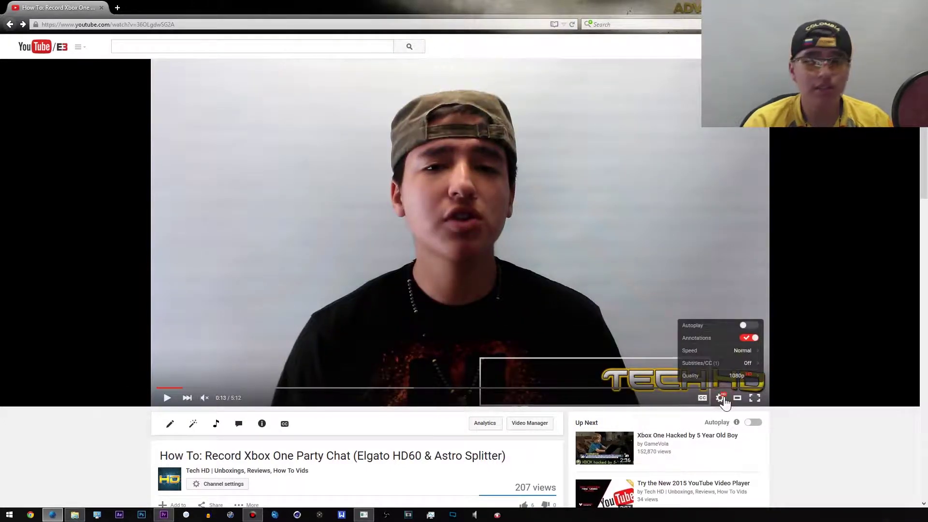
left_click(733, 374)
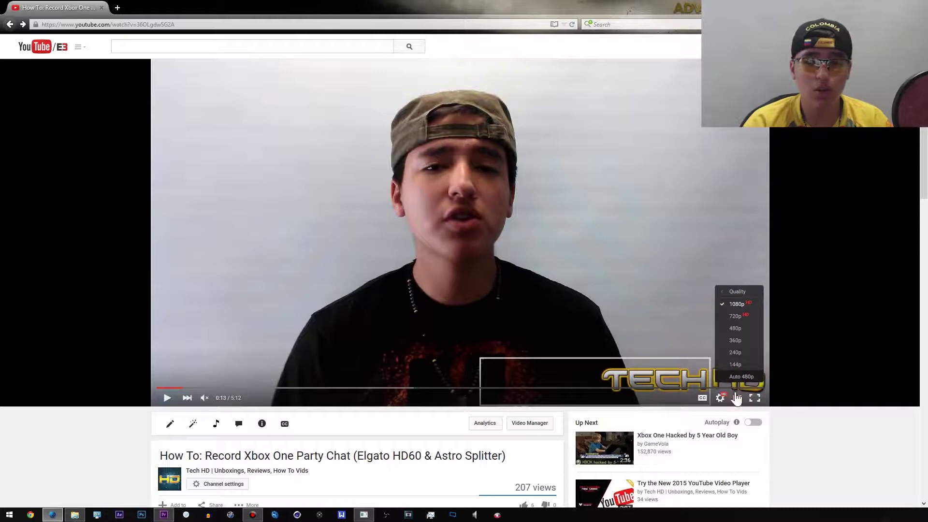
left_click(728, 292)
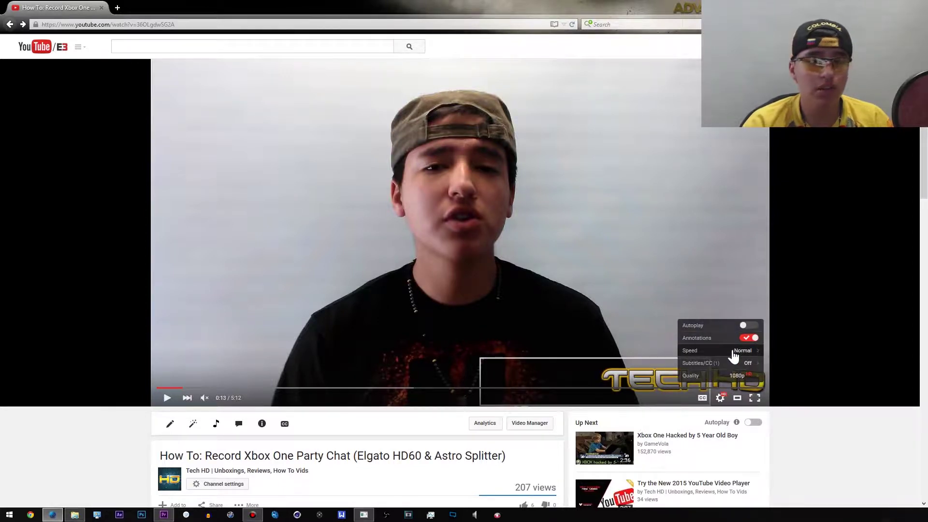